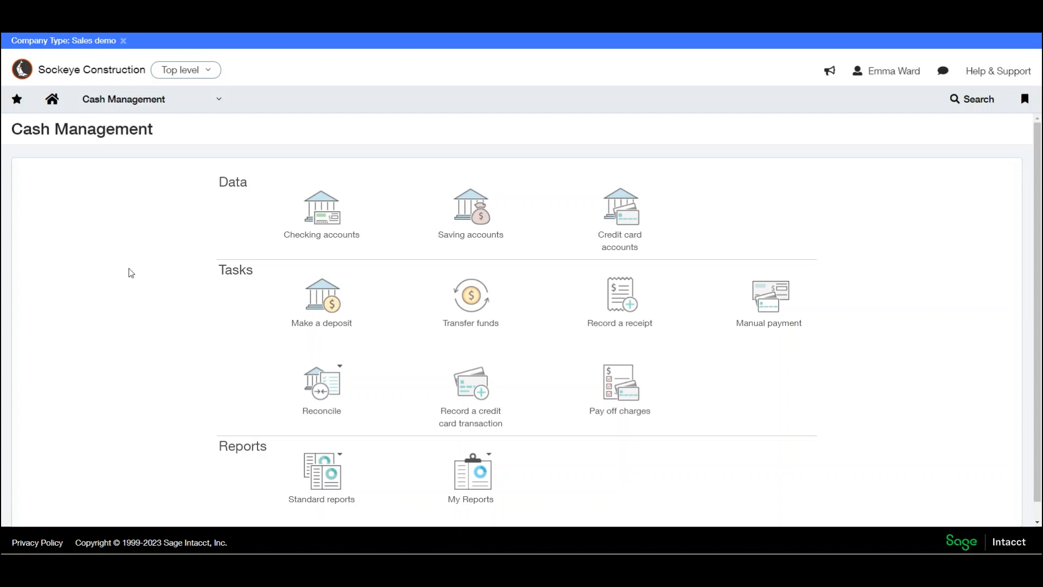
- Open the TCG WF Checking account for editing and show its Banking cloud settings
{"action": "left_click", "coordinate": [324, 220]}
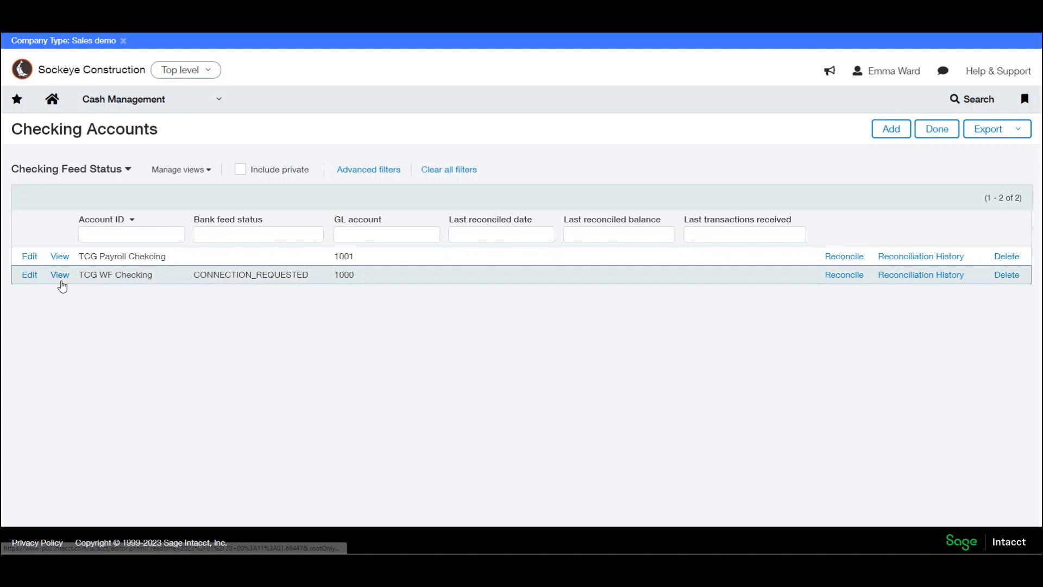
{"action": "left_click", "coordinate": [31, 276]}
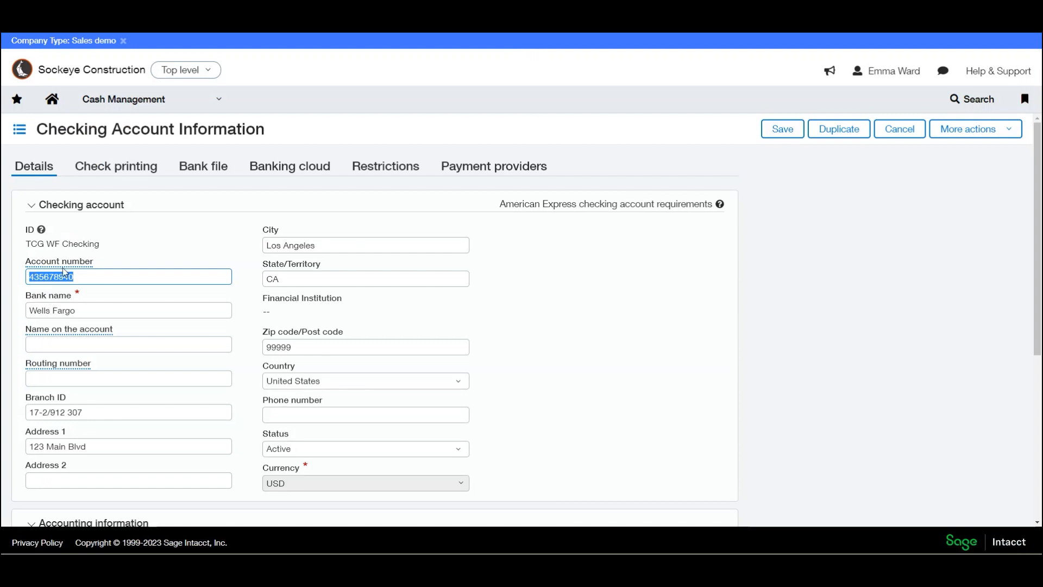
{"action": "left_click", "coordinate": [289, 166]}
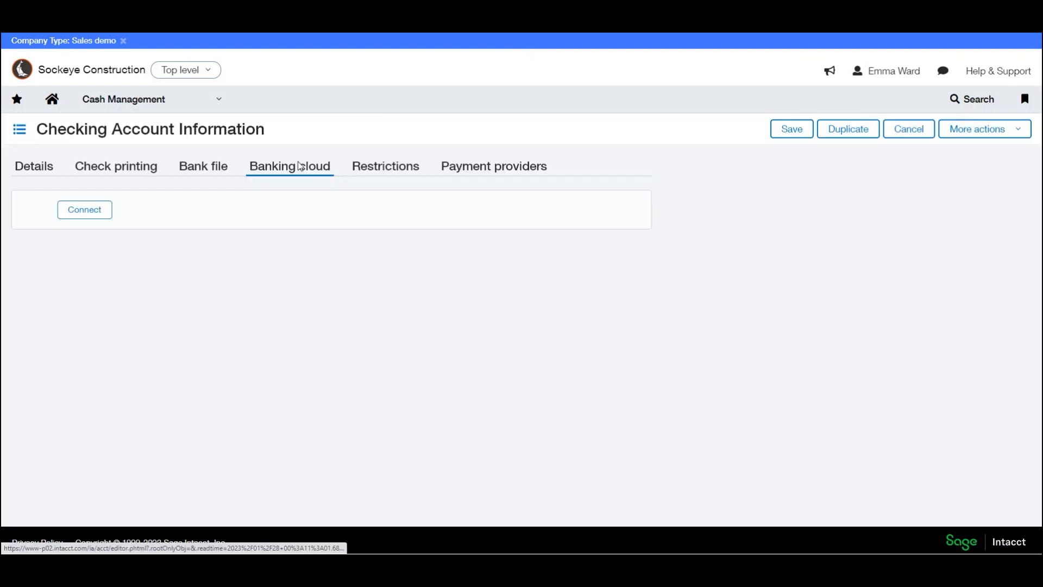
- Start a bank connection for the account, choose Wells Fargo to view what is needed, and close the connection page
{"action": "left_click", "coordinate": [95, 214]}
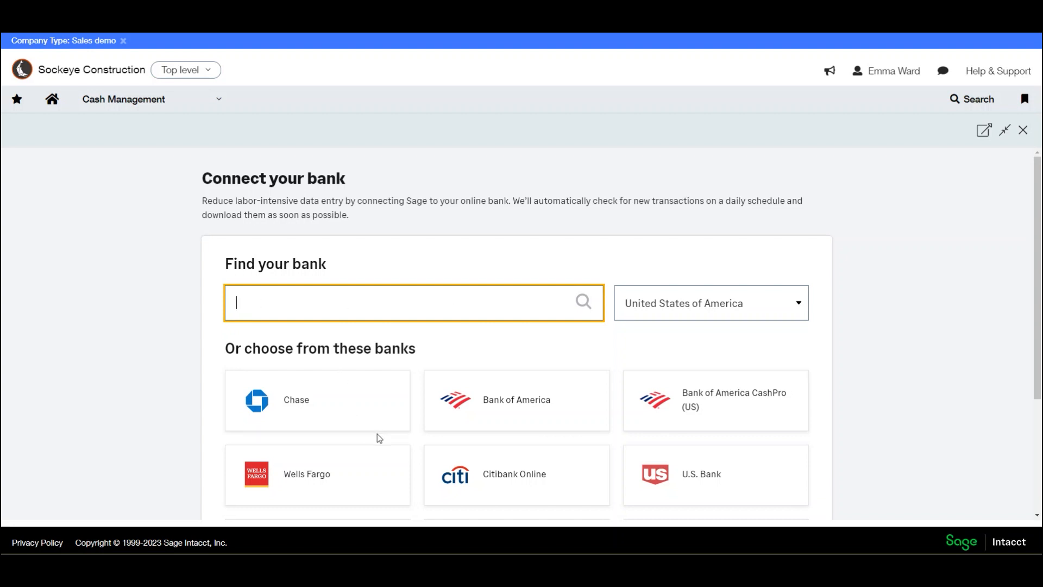
{"action": "left_click", "coordinate": [308, 481]}
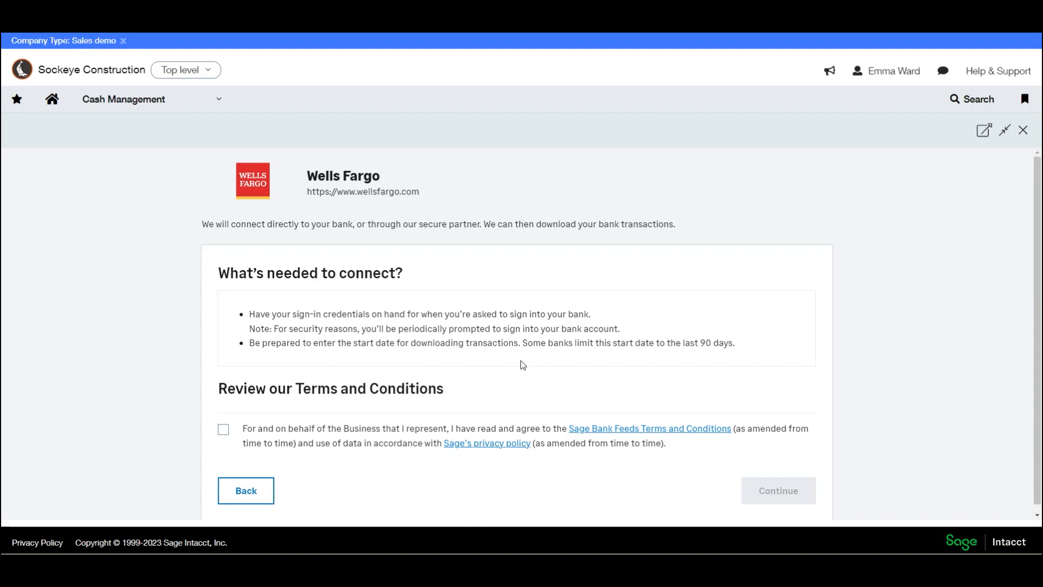
{"action": "left_click", "coordinate": [1023, 132]}
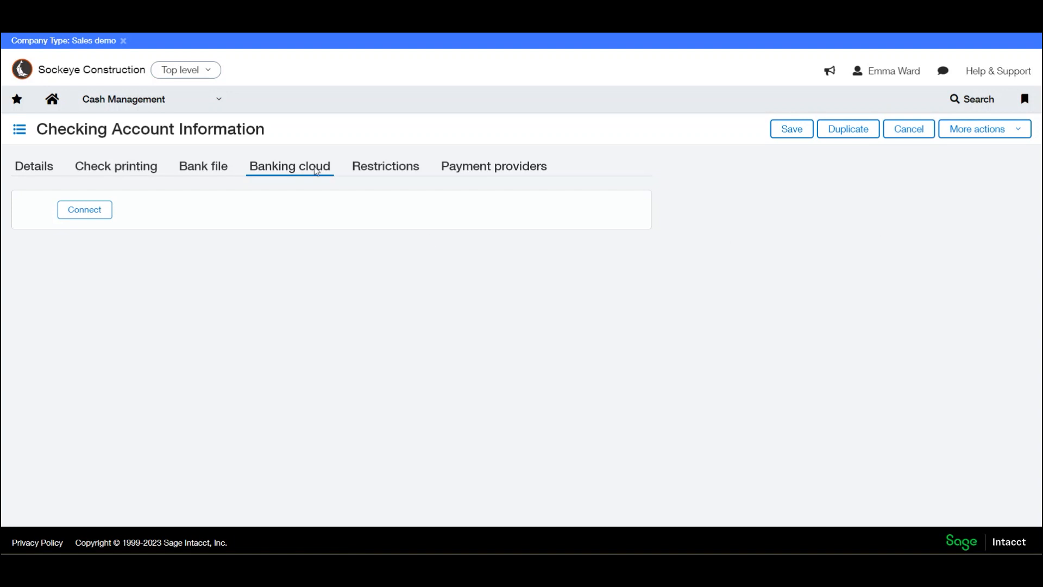
- Go to the Cash Management reconciliation rules list, leaving the checking account without saving
{"action": "left_click", "coordinate": [219, 100]}
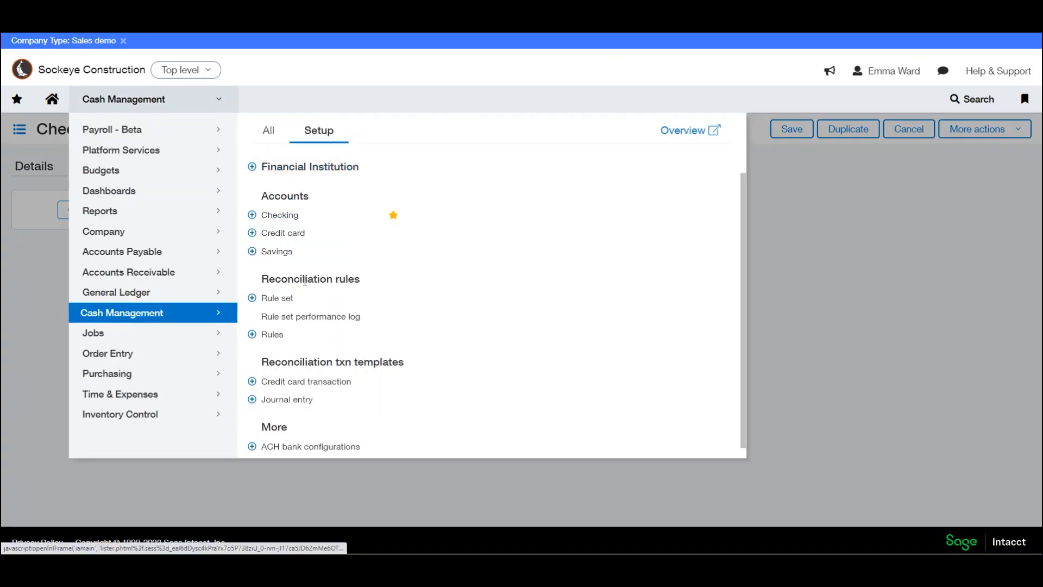
{"action": "scroll", "coordinate": [319, 294], "scroll_direction": "down", "scroll_amount": 1}
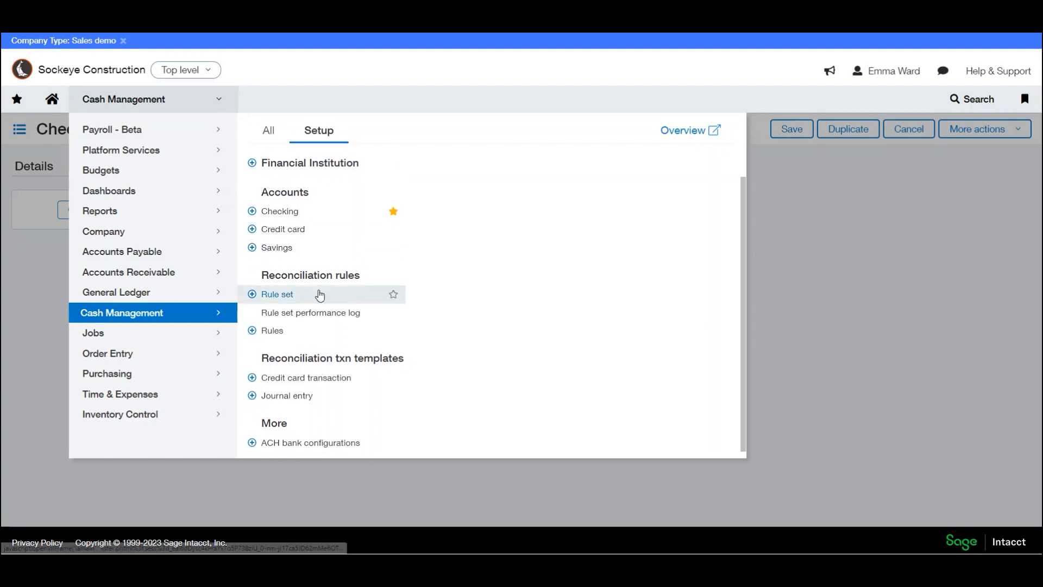
{"action": "left_click", "coordinate": [272, 332]}
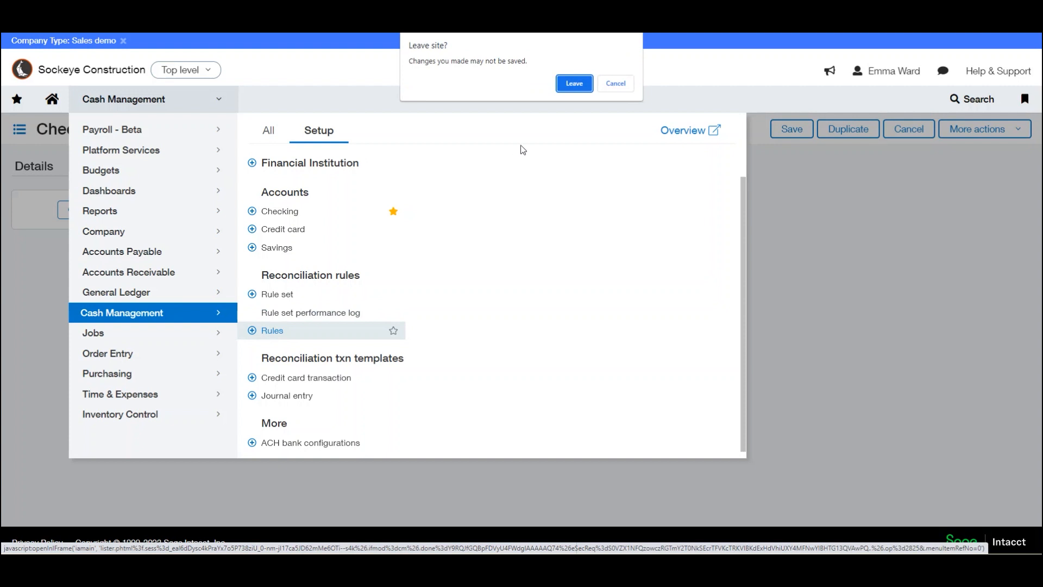
{"action": "left_click", "coordinate": [568, 81]}
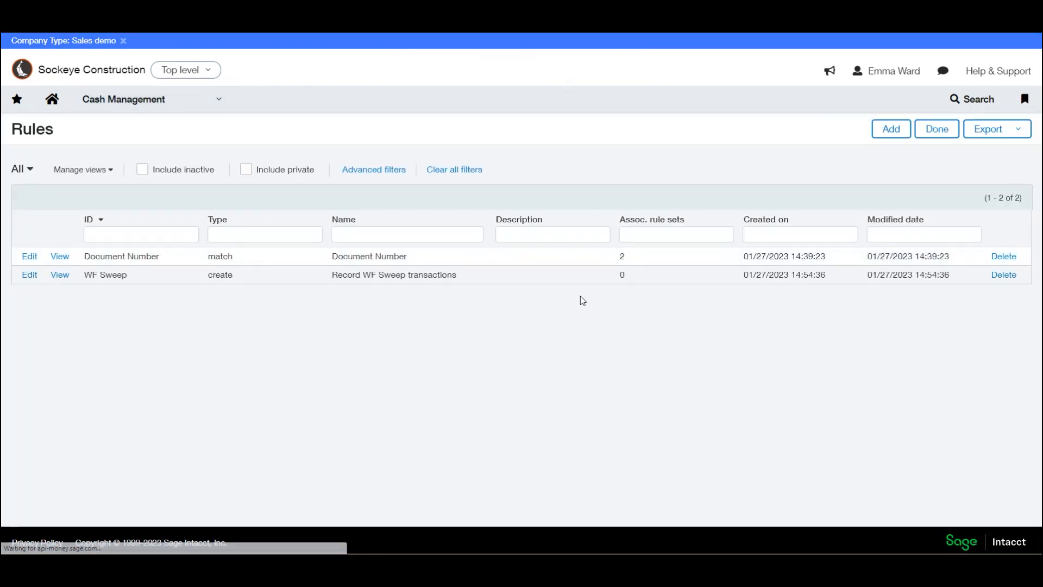
- Open the Document Number match rule, examine its filters, grouping options and matching conditions, and close it without saving
{"action": "left_click", "coordinate": [30, 257]}
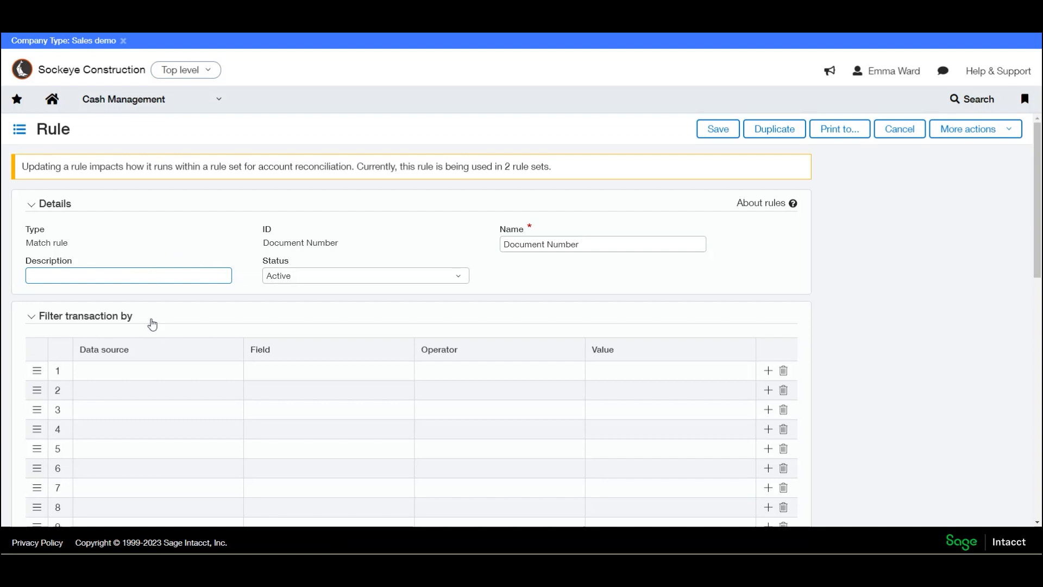
{"action": "scroll", "coordinate": [82, 323], "scroll_direction": "down", "scroll_amount": 1}
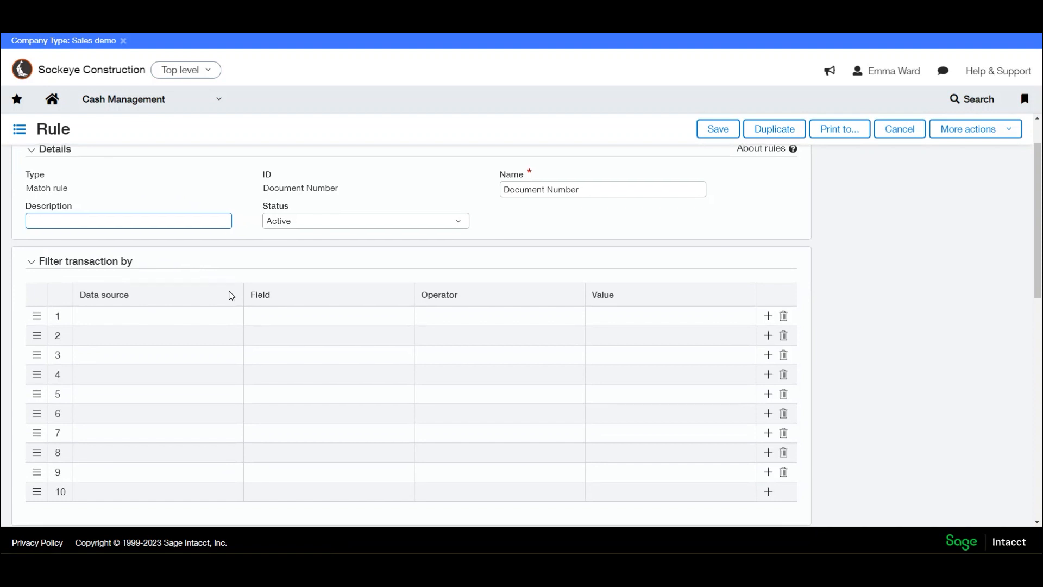
{"action": "scroll", "coordinate": [229, 292], "scroll_direction": "down", "scroll_amount": 2}
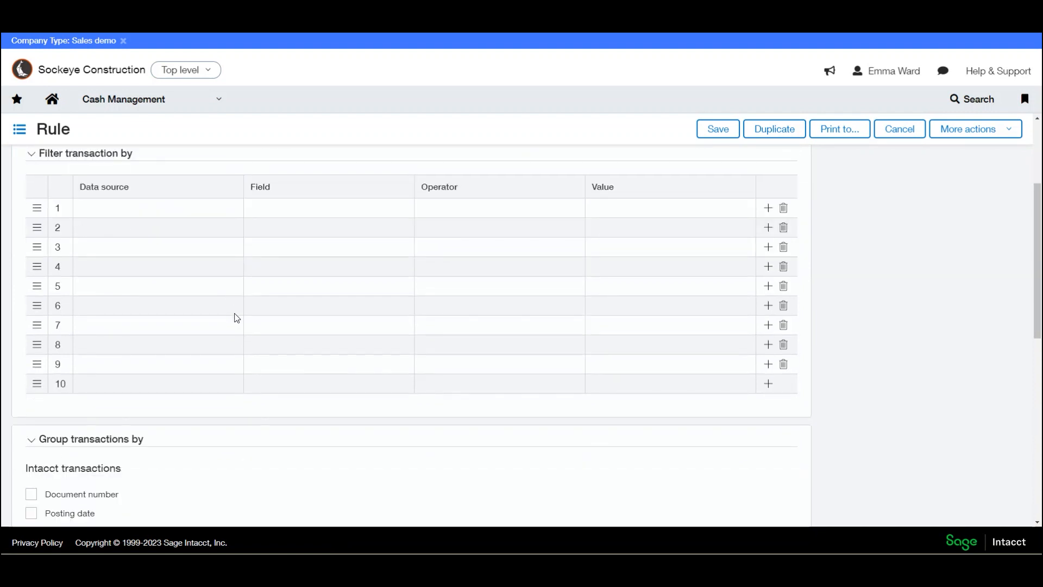
{"action": "scroll", "coordinate": [234, 317], "scroll_direction": "down", "scroll_amount": 1}
{"action": "scroll", "coordinate": [235, 314], "scroll_direction": "down", "scroll_amount": 3}
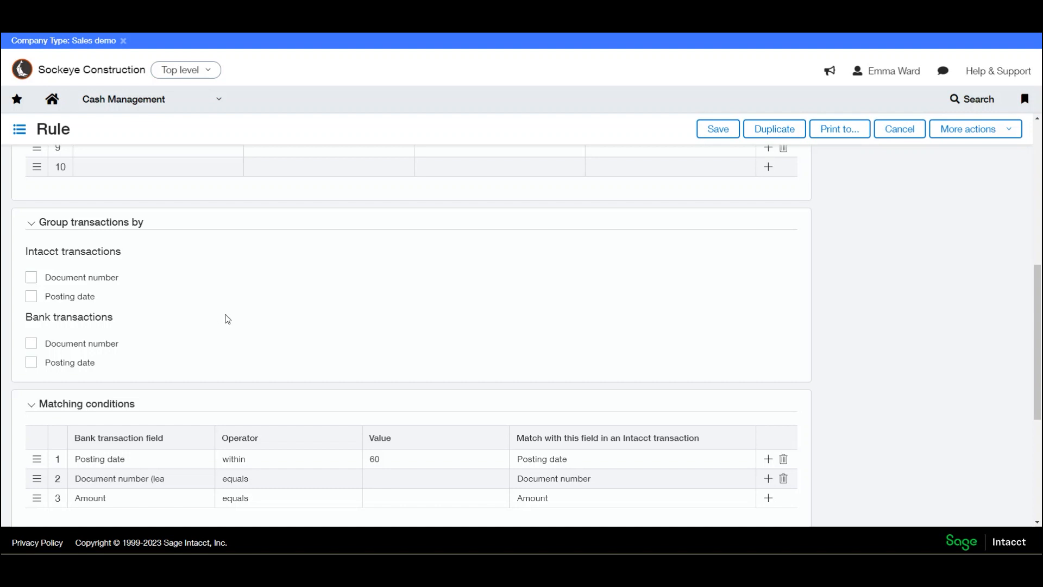
{"action": "scroll", "coordinate": [227, 318], "scroll_direction": "down", "scroll_amount": 2}
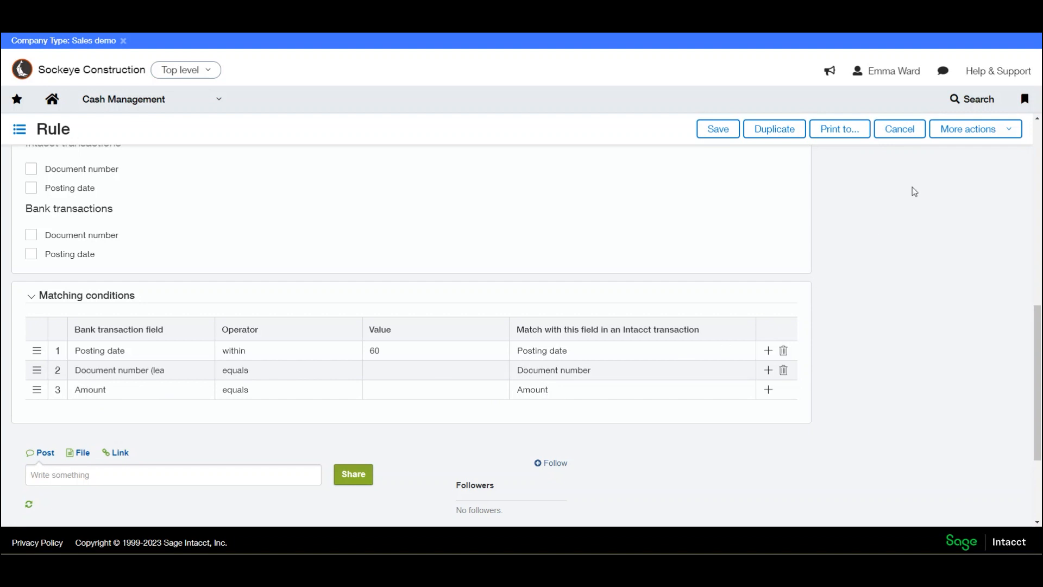
{"action": "left_click", "coordinate": [899, 131]}
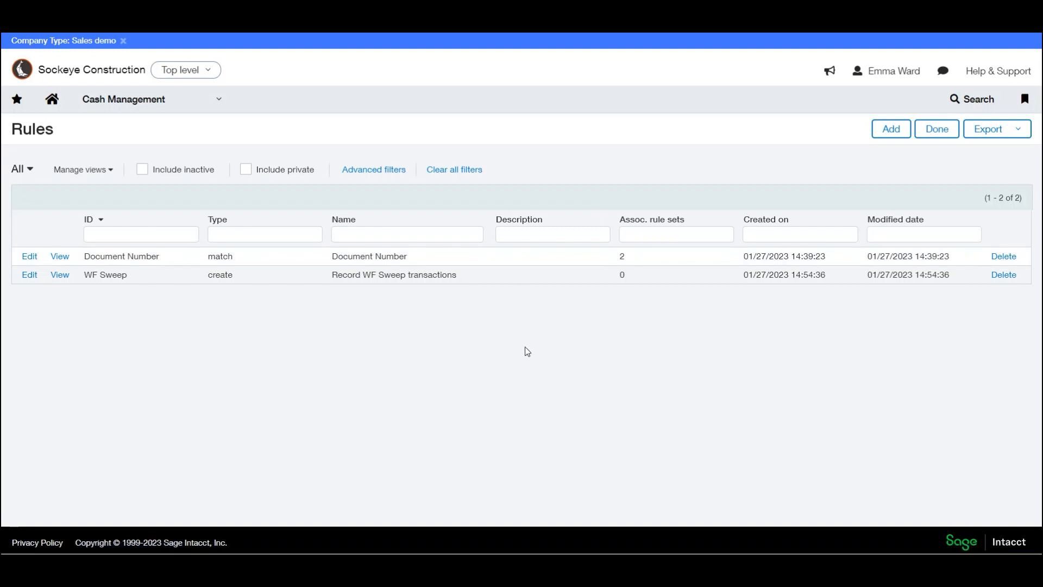
- Open the WF Checking reconciliation rule set, review its rules and associated accounts, and close it without saving
{"action": "left_click", "coordinate": [225, 103]}
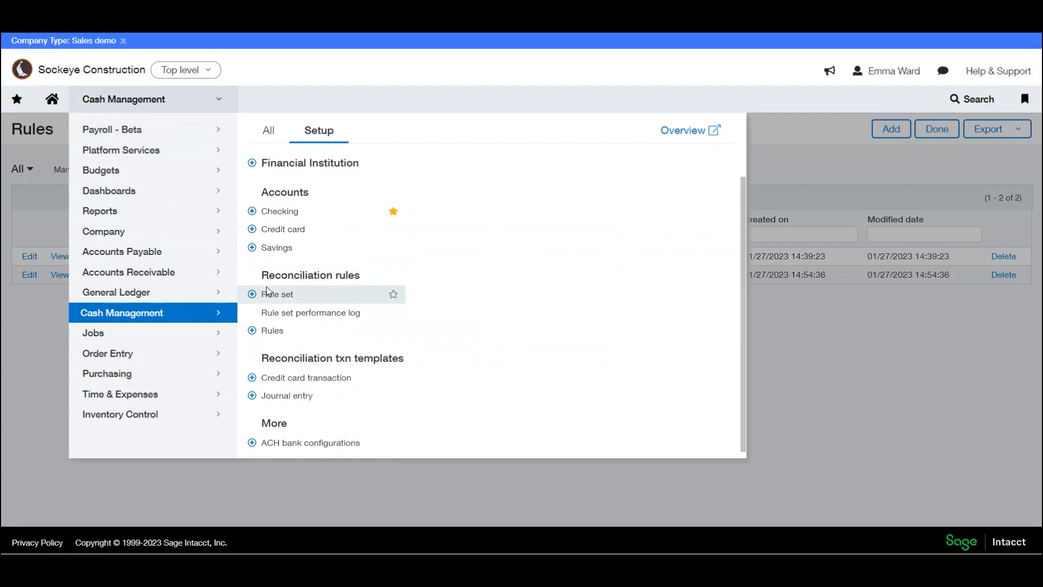
{"action": "left_click", "coordinate": [272, 296]}
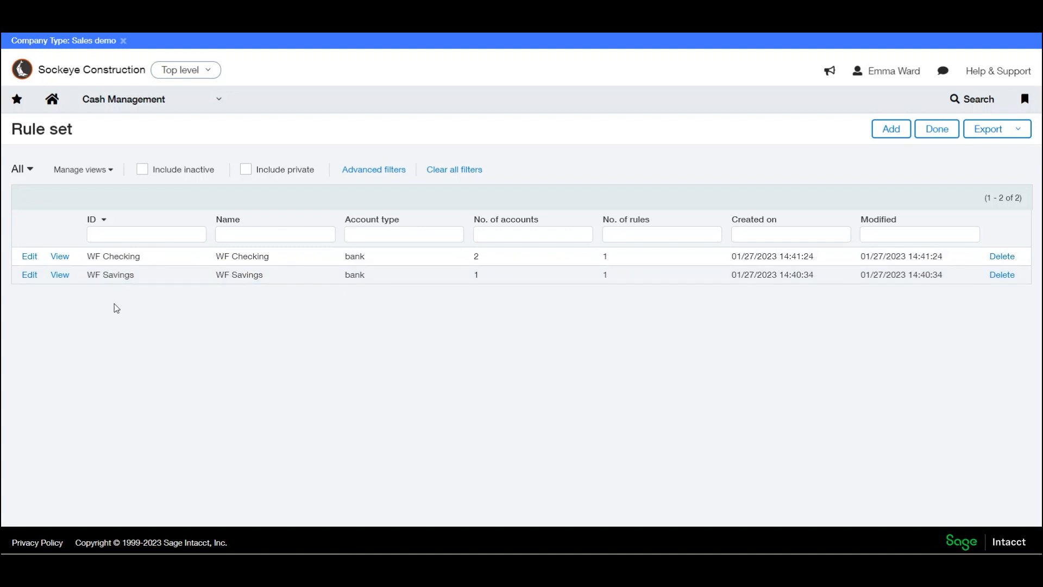
{"action": "left_click", "coordinate": [30, 258]}
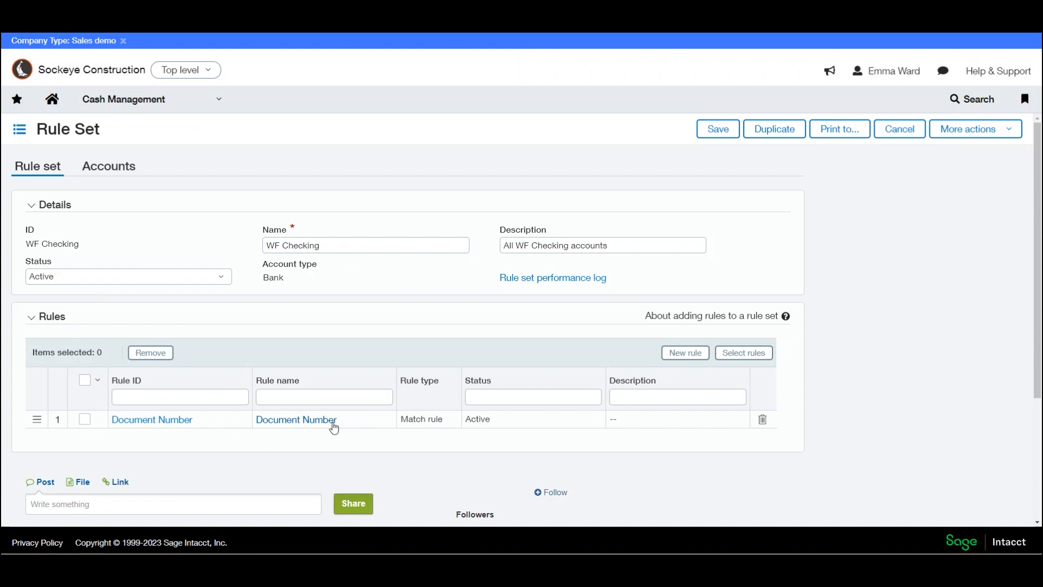
{"action": "left_click", "coordinate": [109, 166]}
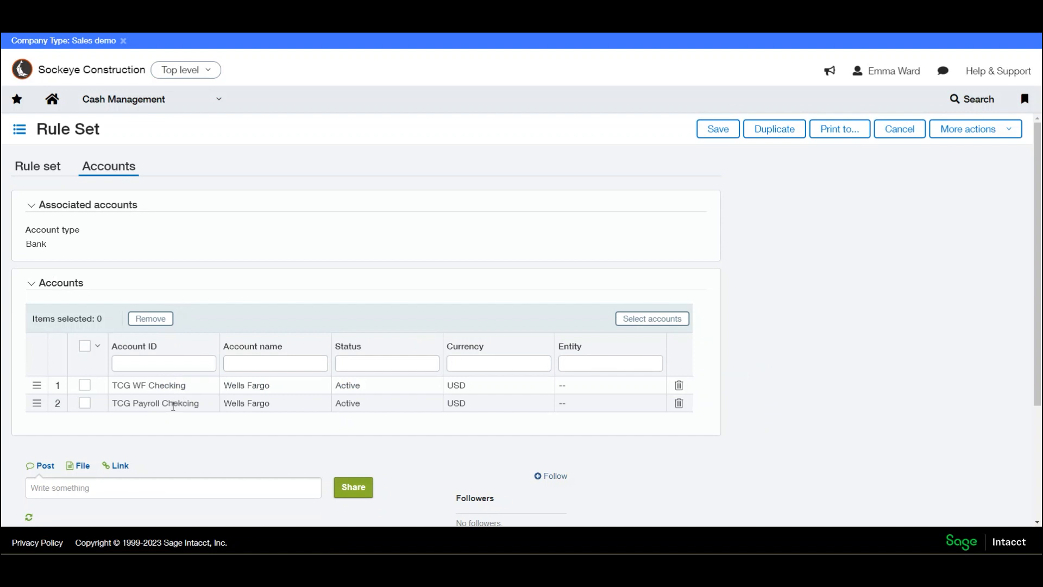
{"action": "left_click", "coordinate": [890, 135]}
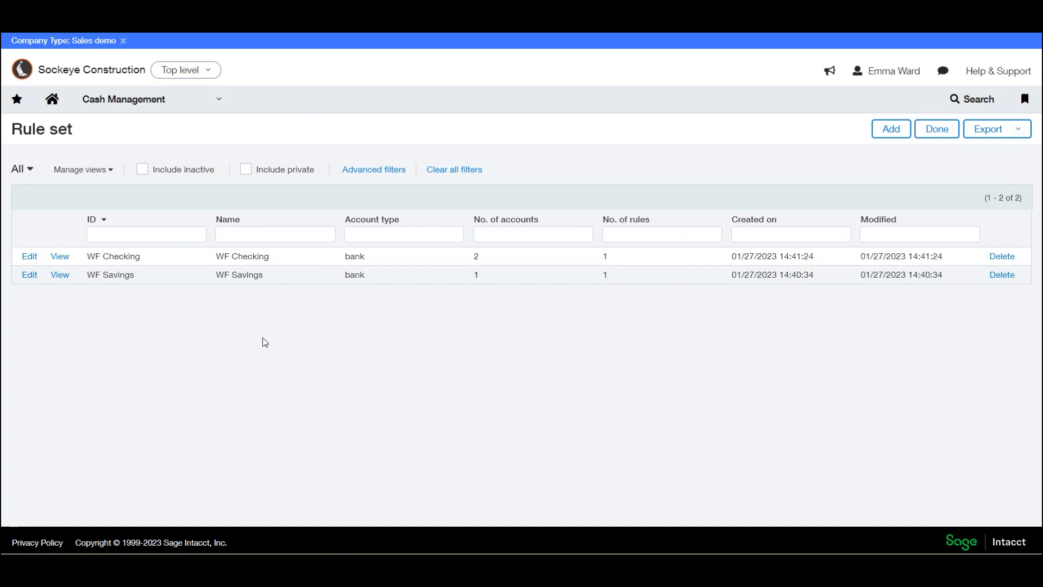
- Return to the list of checking accounts in Cash Management to review their bank feed status
{"action": "left_click", "coordinate": [210, 102]}
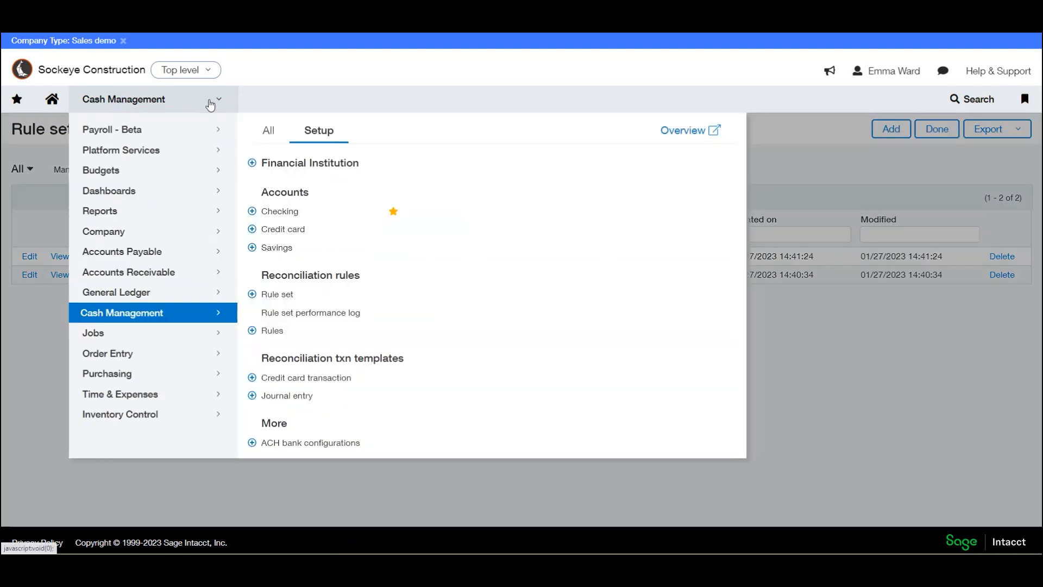
{"action": "left_click", "coordinate": [278, 212]}
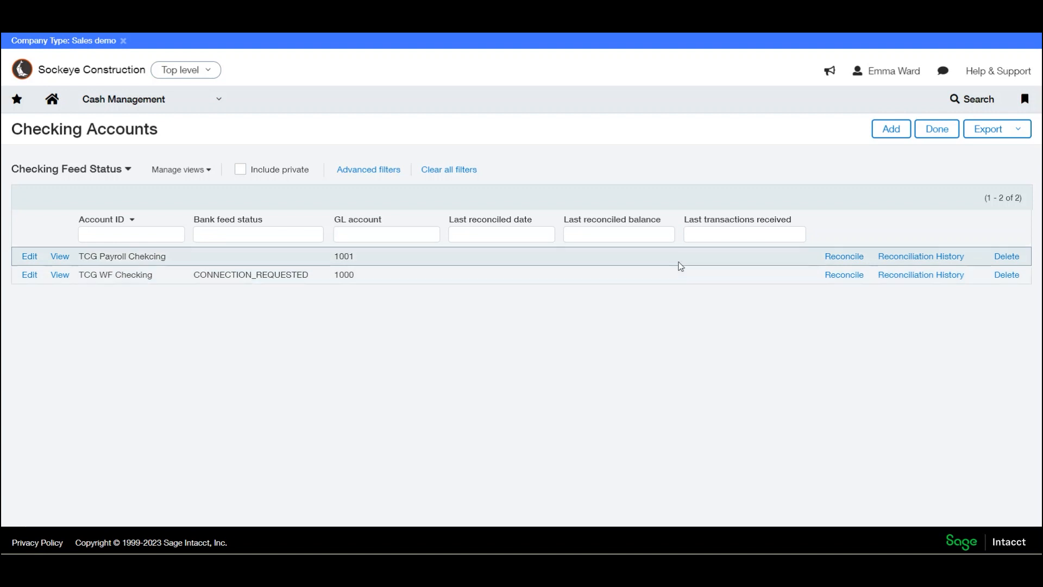
- Open the General Ledger journals list and highlight the symbol of the Bank Sweeps journal
{"action": "left_click", "coordinate": [219, 105]}
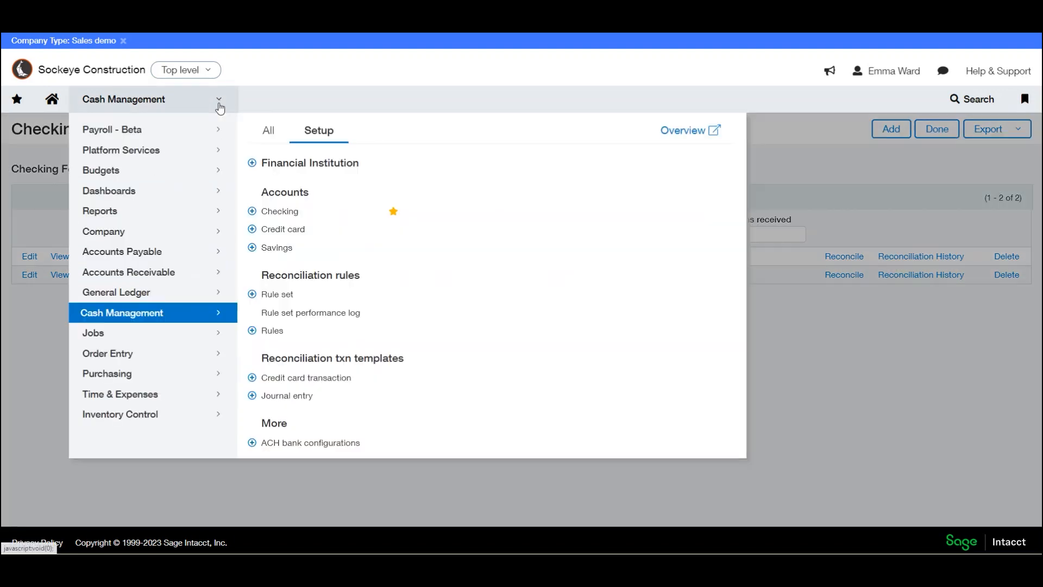
{"action": "left_click", "coordinate": [137, 294]}
{"action": "left_click", "coordinate": [288, 187]}
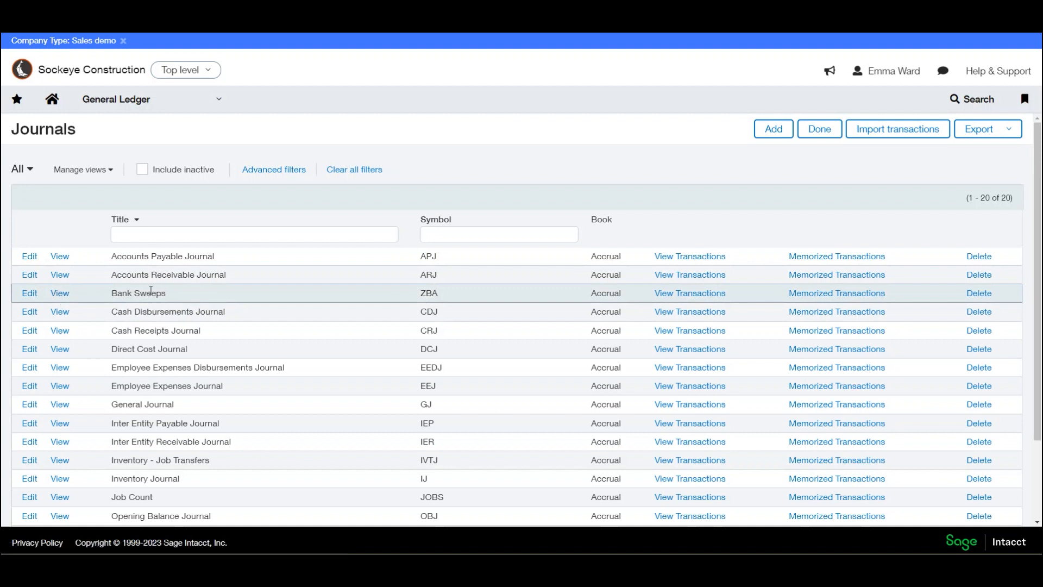
{"action": "left_click_drag", "start_coordinate": [420, 293], "coordinate": [442, 295]}
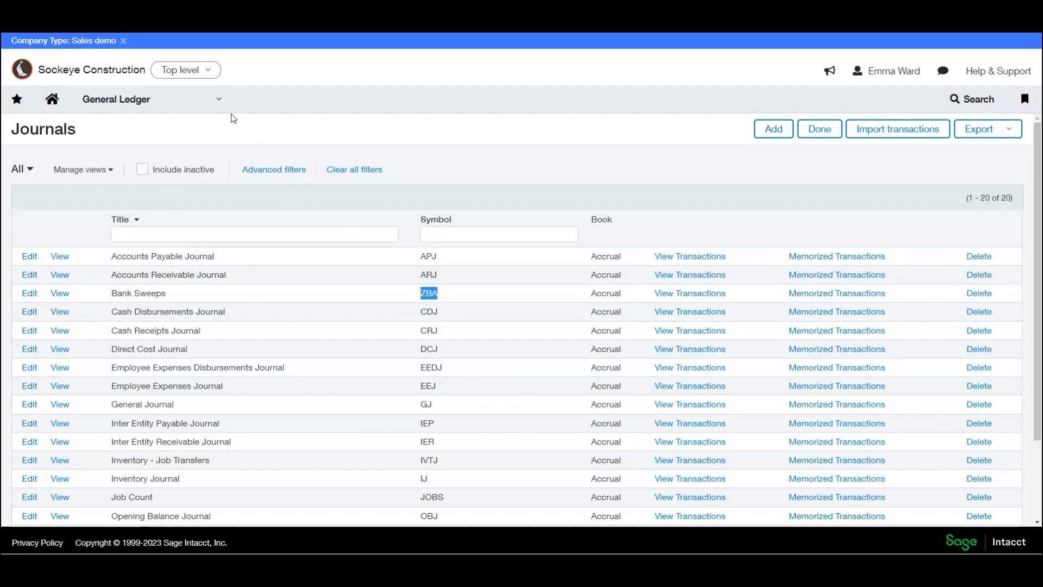
- Bring up the module navigation from the General Ledger journals list
{"action": "left_click", "coordinate": [220, 101]}
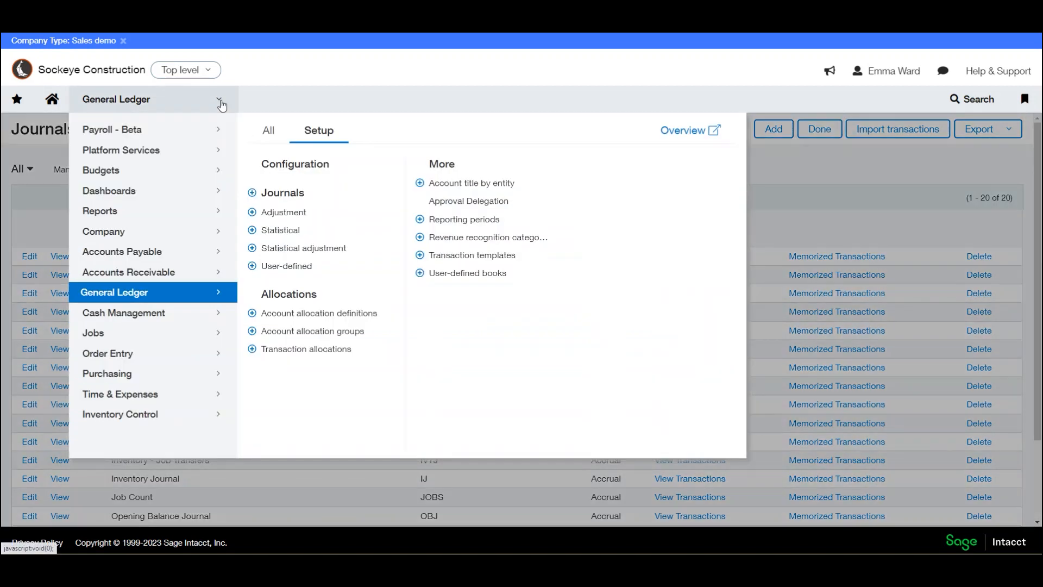
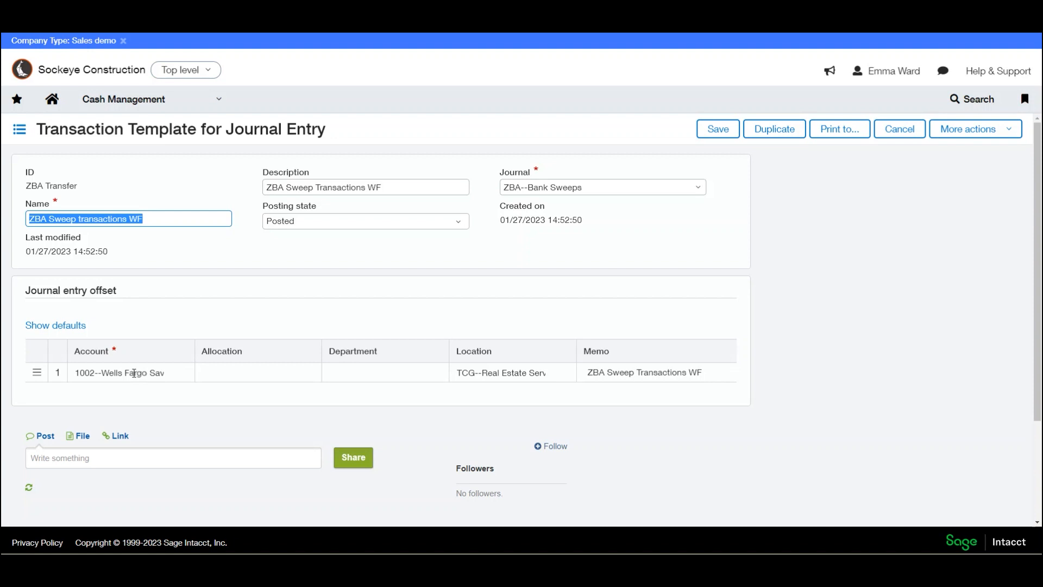
- Check the journal assigned in the ZBA Transfer journal entry template, and close the template without saving
{"action": "left_click", "coordinate": [505, 174]}
{"action": "left_click_drag", "start_coordinate": [505, 173], "coordinate": [531, 173]}
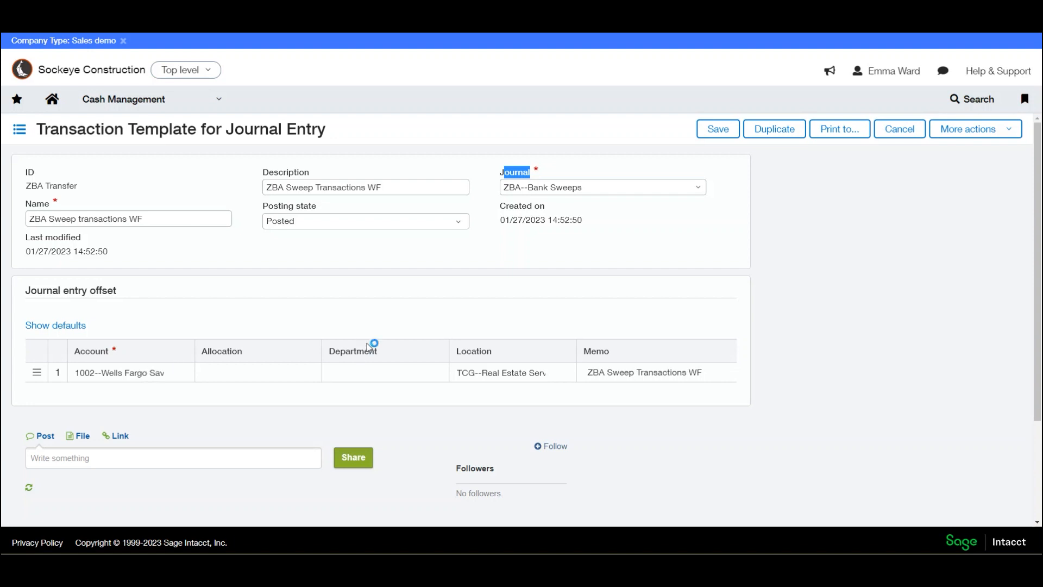
{"action": "left_click", "coordinate": [902, 133]}
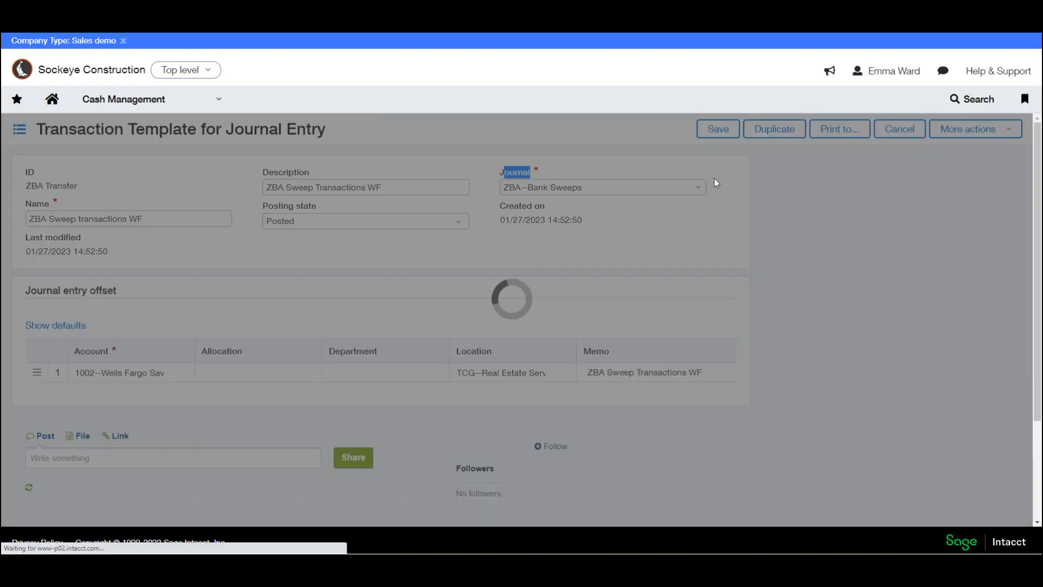
- Open the WF Sweep reconciliation rule from the Cash Management setup for editing and highlight its rule type
{"action": "left_click", "coordinate": [220, 99]}
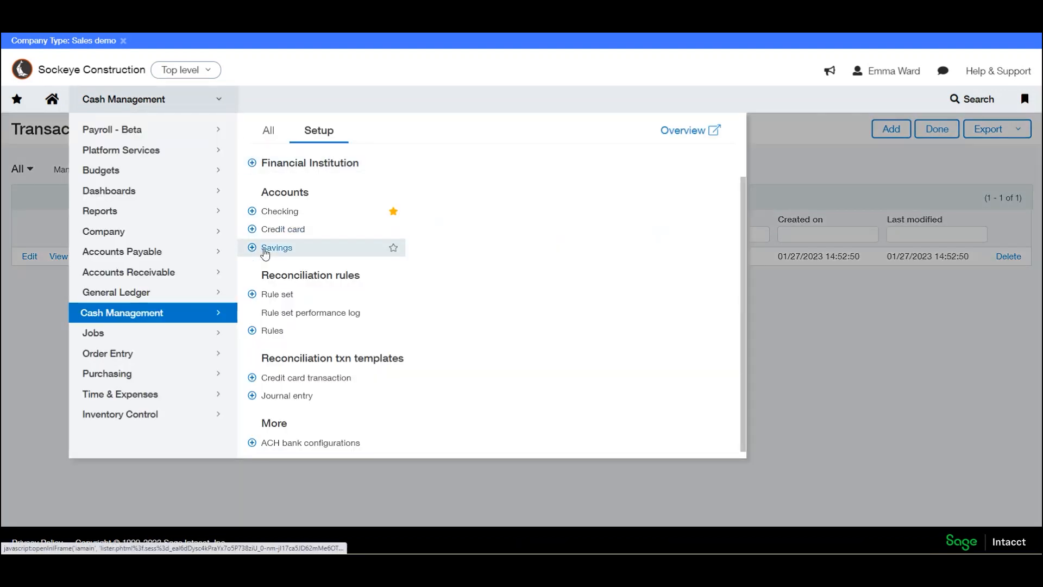
{"action": "left_click", "coordinate": [271, 330]}
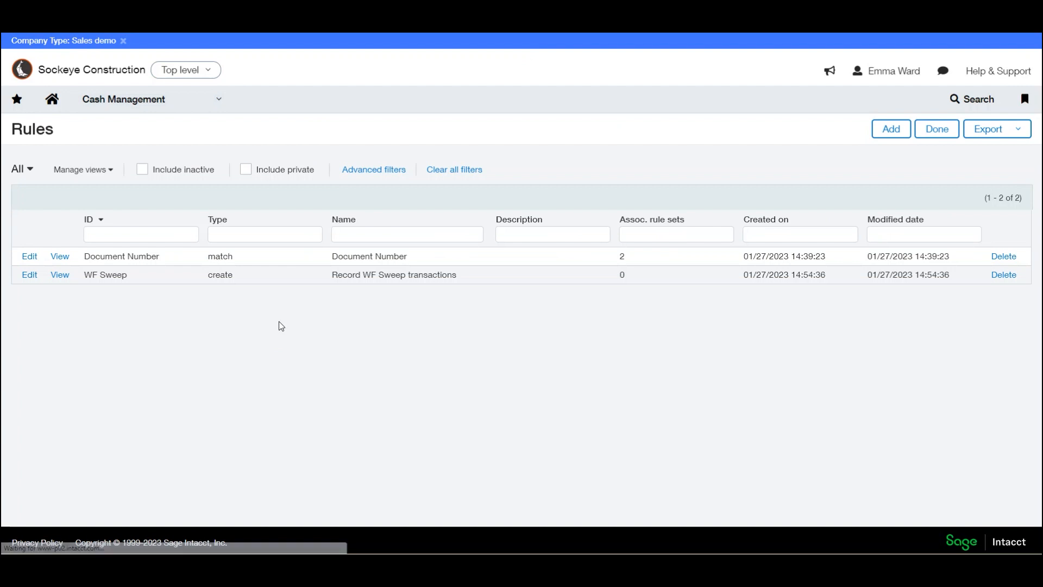
{"action": "left_click", "coordinate": [30, 276]}
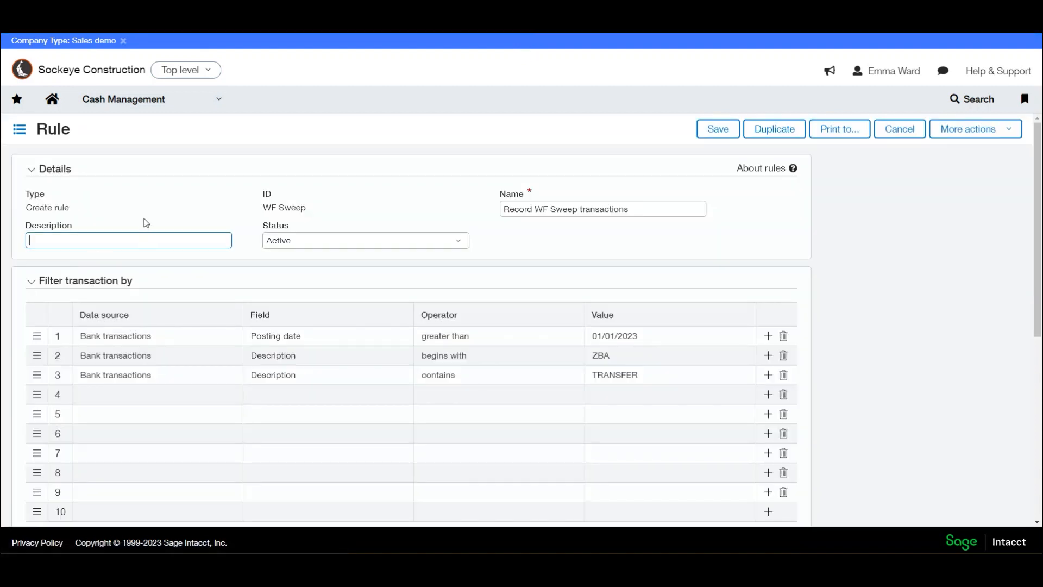
{"action": "left_click_drag", "start_coordinate": [30, 204], "coordinate": [78, 205]}
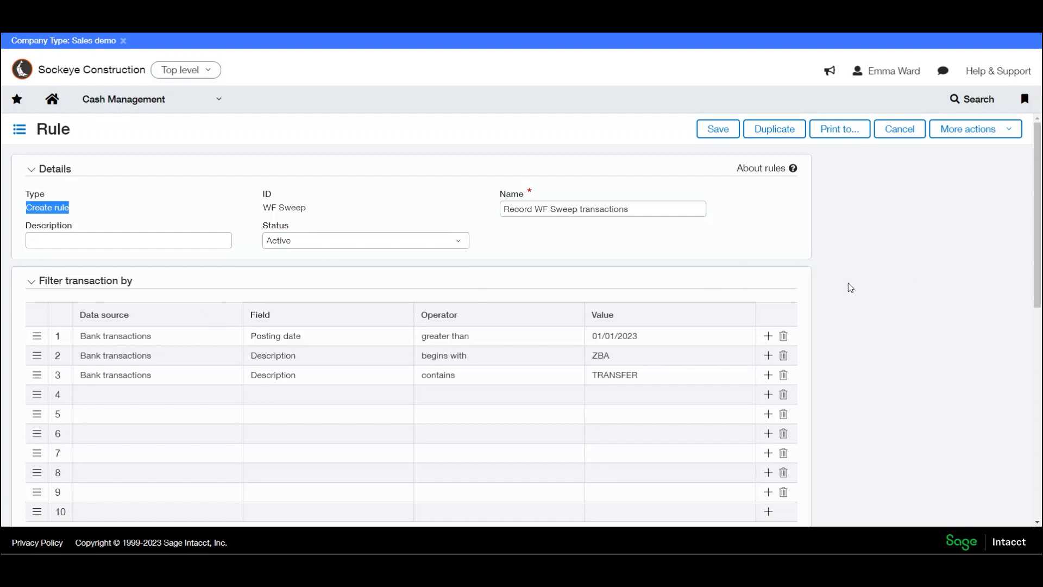
- Review the WF Sweep rule's bank transaction filters on posting date and description, row by row
{"action": "scroll", "coordinate": [849, 282], "scroll_direction": "down", "scroll_amount": 1}
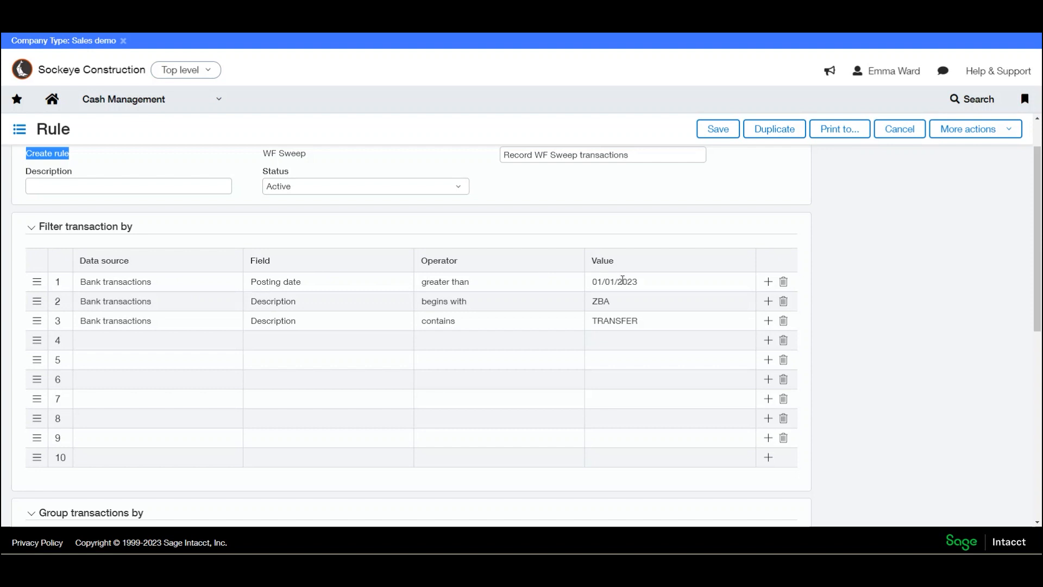
{"action": "left_click", "coordinate": [187, 287]}
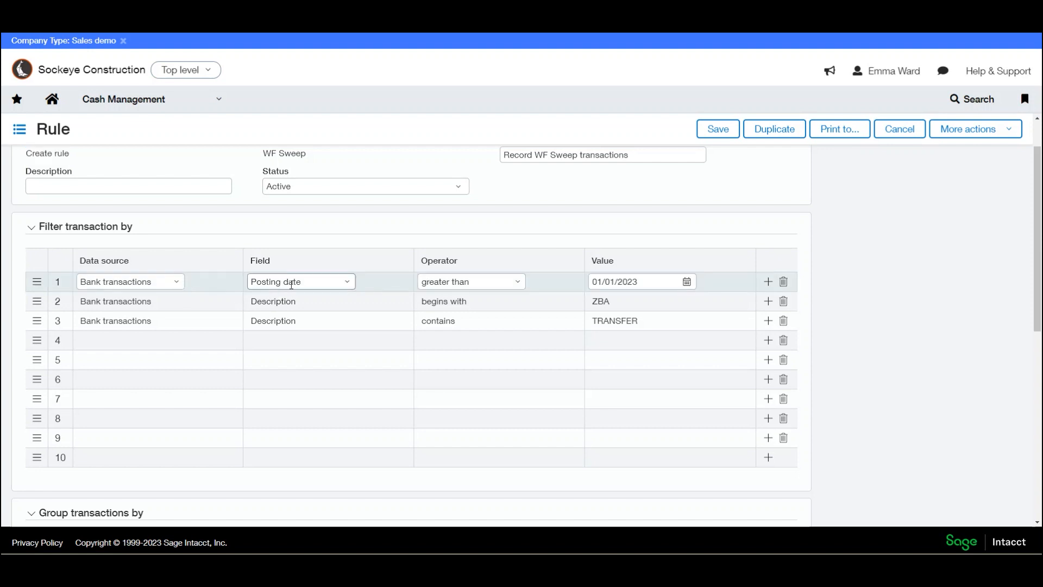
{"action": "left_click_drag", "start_coordinate": [648, 276], "coordinate": [554, 276]}
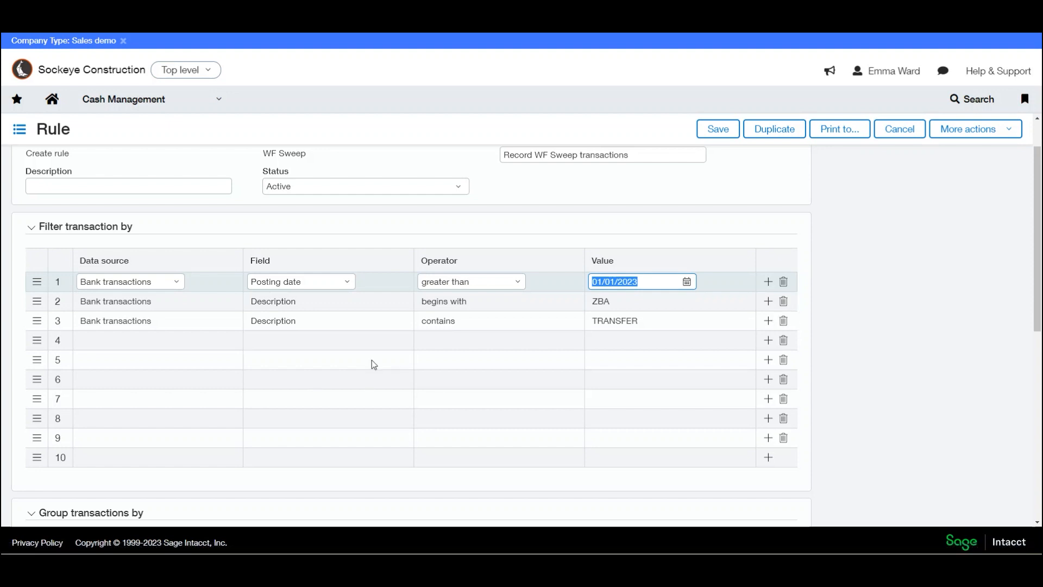
{"action": "left_click", "coordinate": [126, 302]}
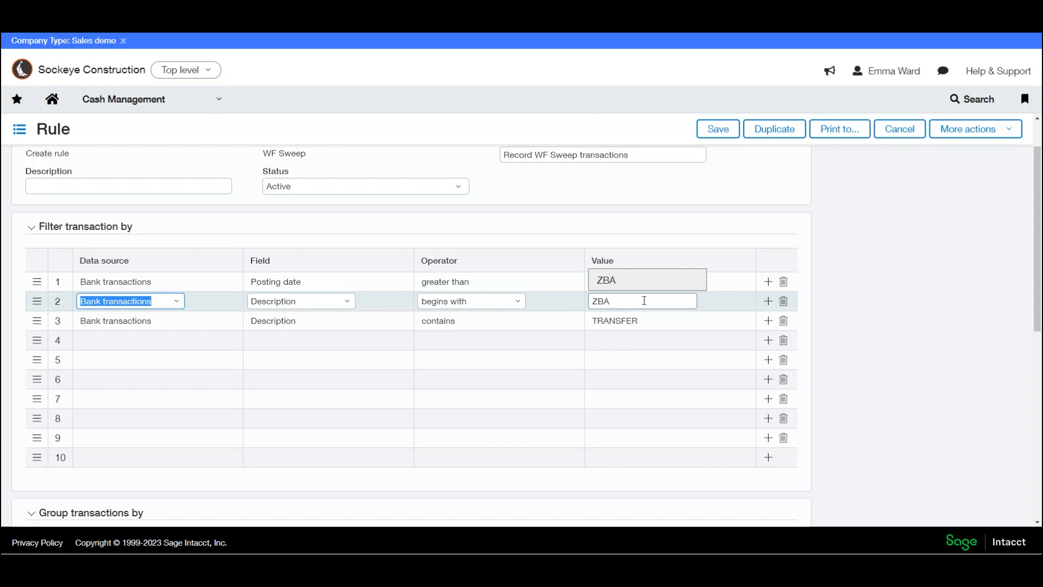
{"action": "left_click", "coordinate": [105, 323]}
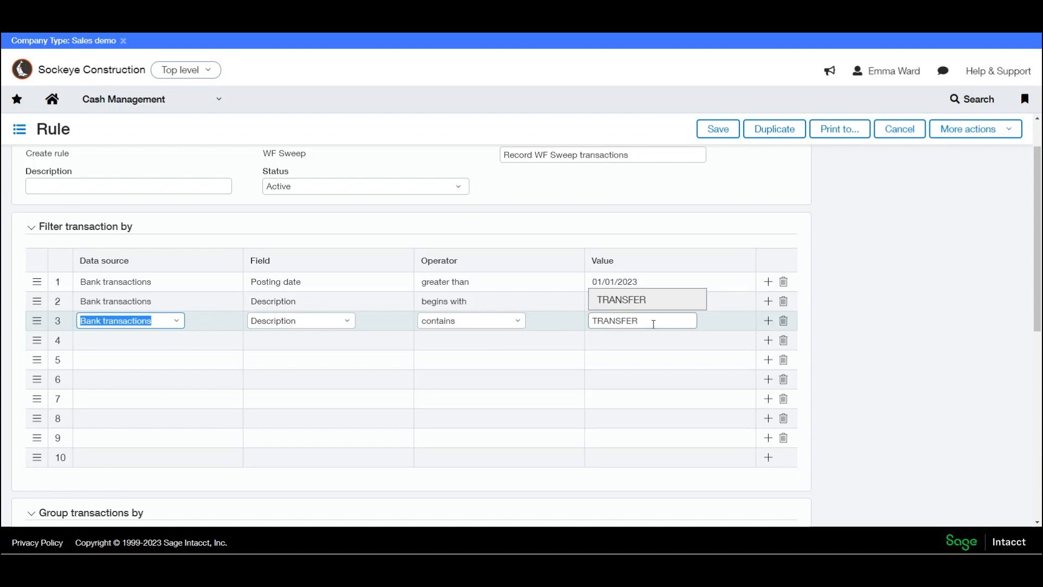
{"action": "left_click", "coordinate": [921, 307]}
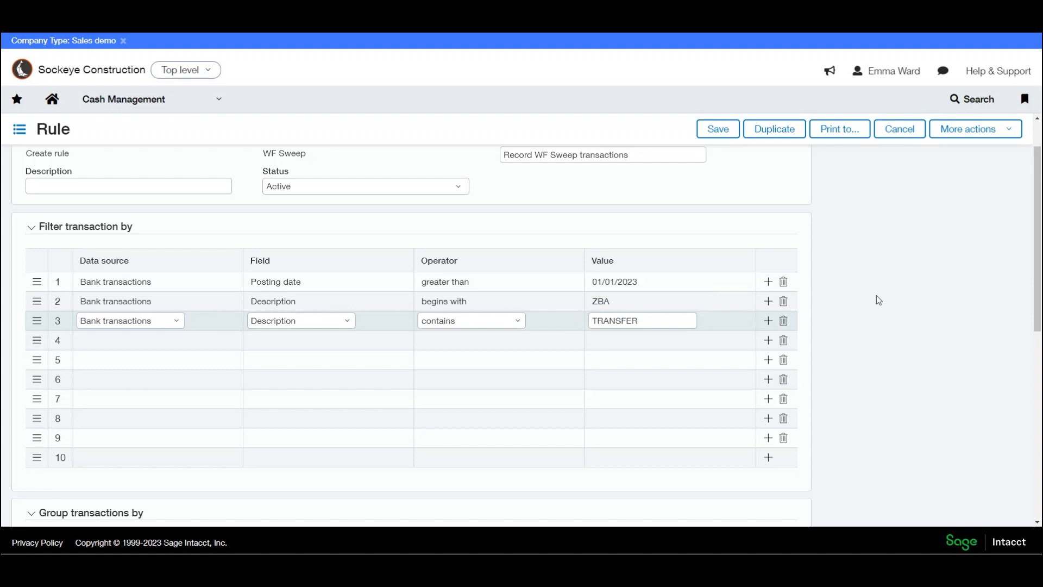
- Review the WF Sweep rule's transaction grouping and the journal entry template it uses, and close the rule without saving
{"action": "scroll", "coordinate": [874, 304], "scroll_direction": "down", "scroll_amount": 4}
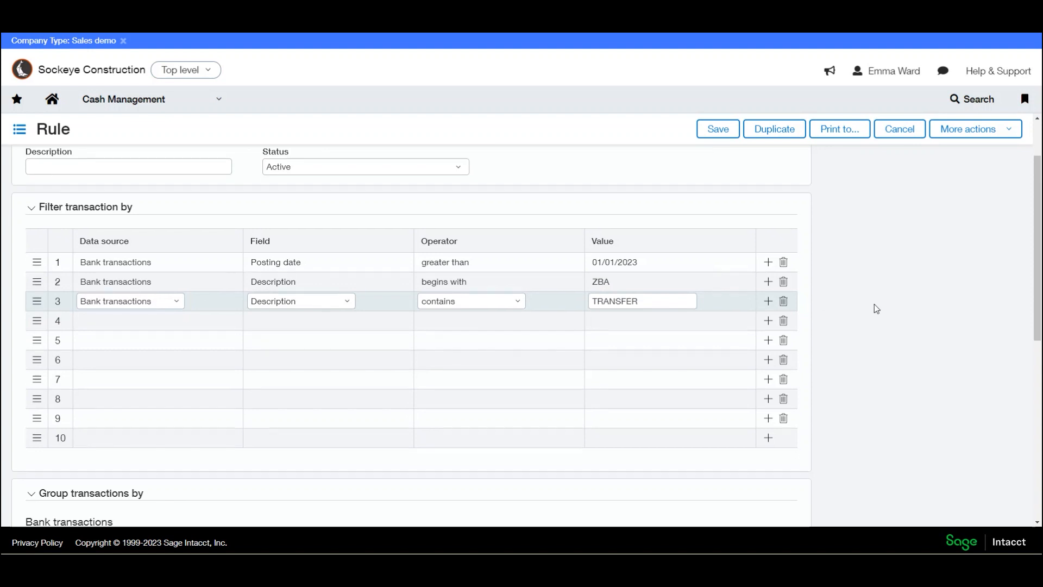
{"action": "scroll", "coordinate": [887, 296], "scroll_direction": "down", "scroll_amount": 1}
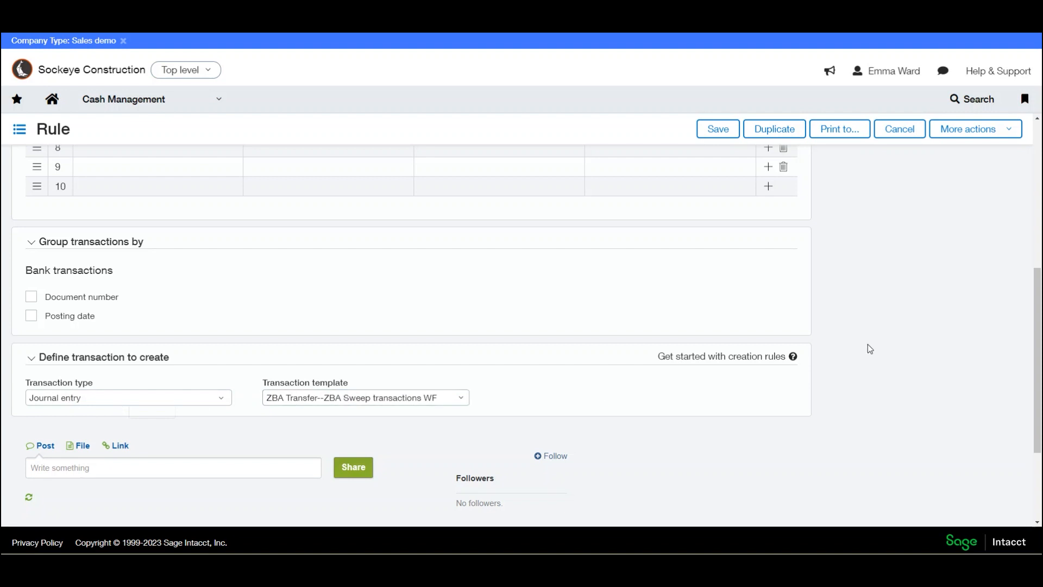
{"action": "scroll", "coordinate": [878, 340], "scroll_direction": "up", "scroll_amount": 6}
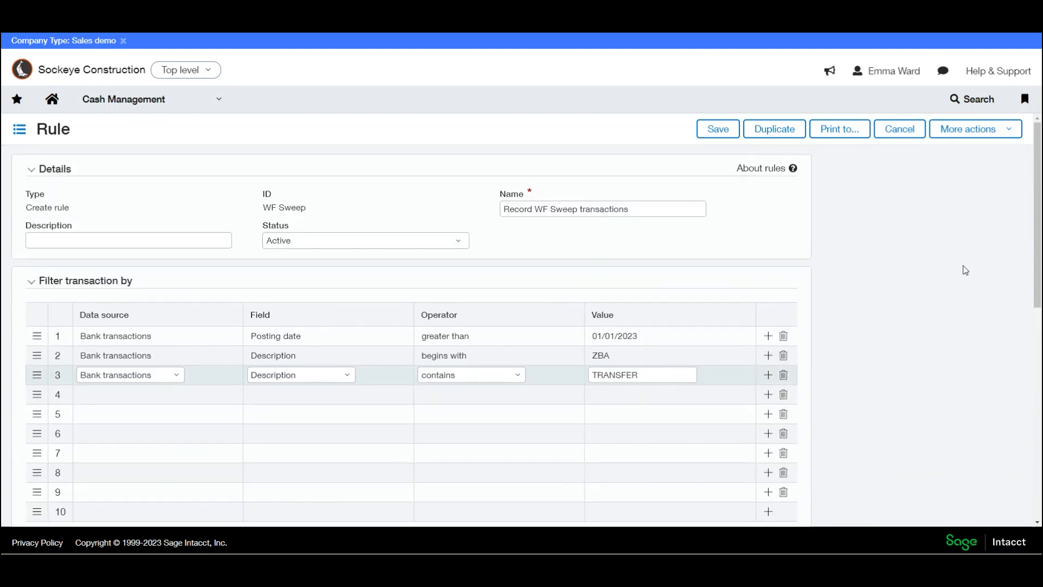
{"action": "left_click", "coordinate": [897, 136]}
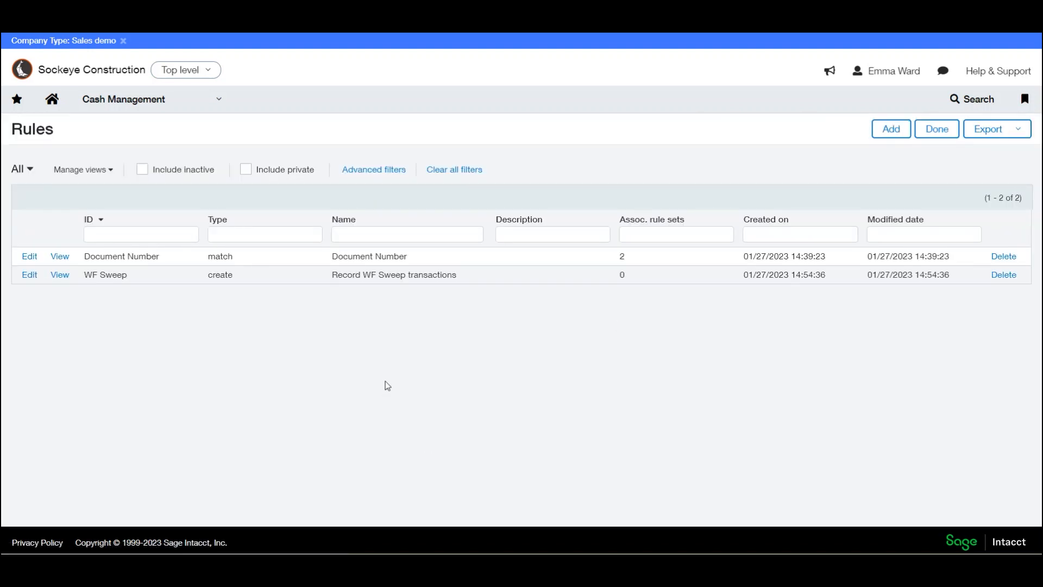
- Add the WF Sweep create rule to the WF Checking reconciliation rule set and save the rule set
{"action": "left_click", "coordinate": [220, 99]}
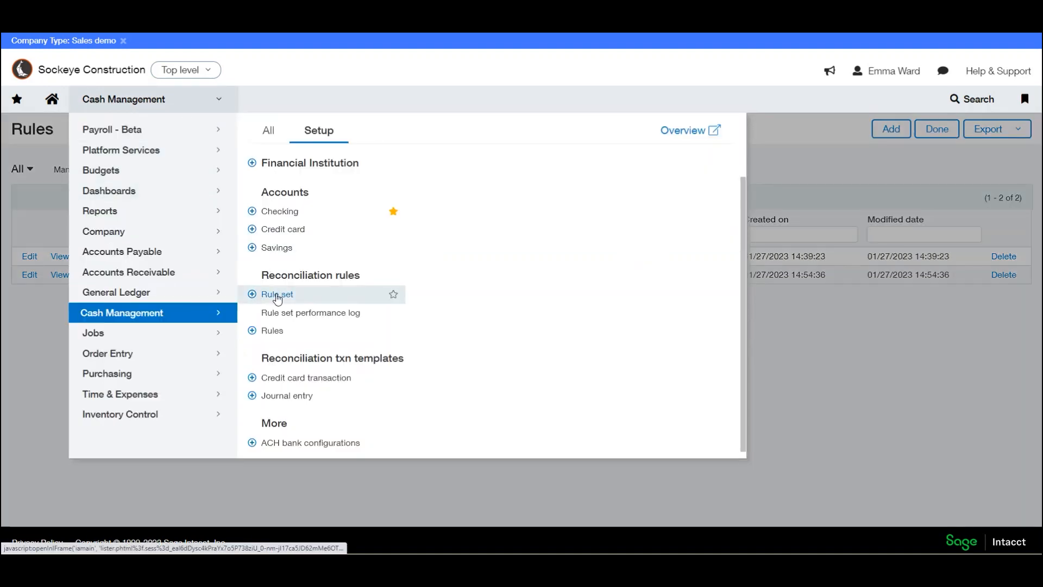
{"action": "left_click", "coordinate": [275, 292]}
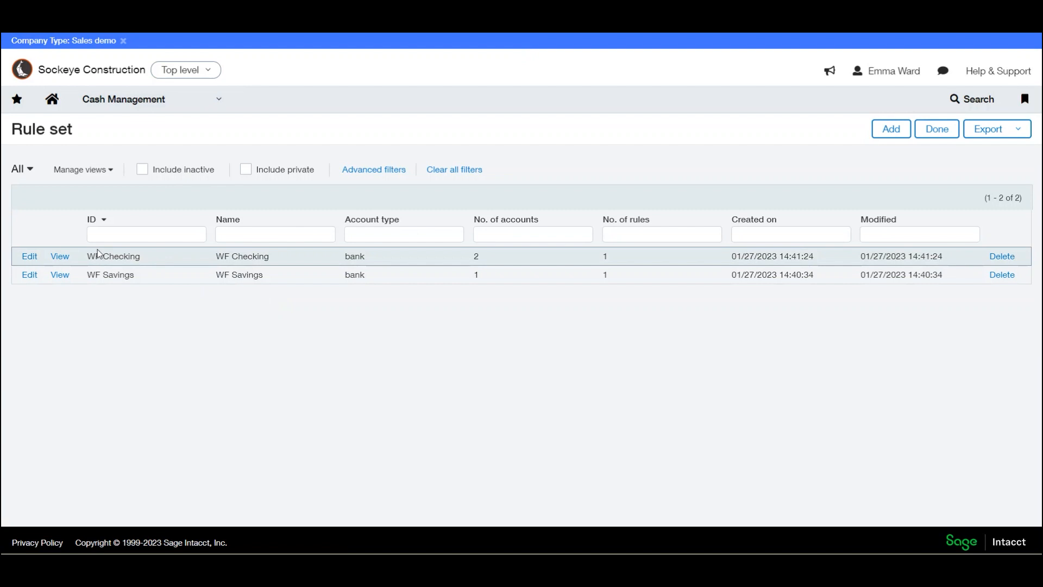
{"action": "left_click", "coordinate": [30, 257]}
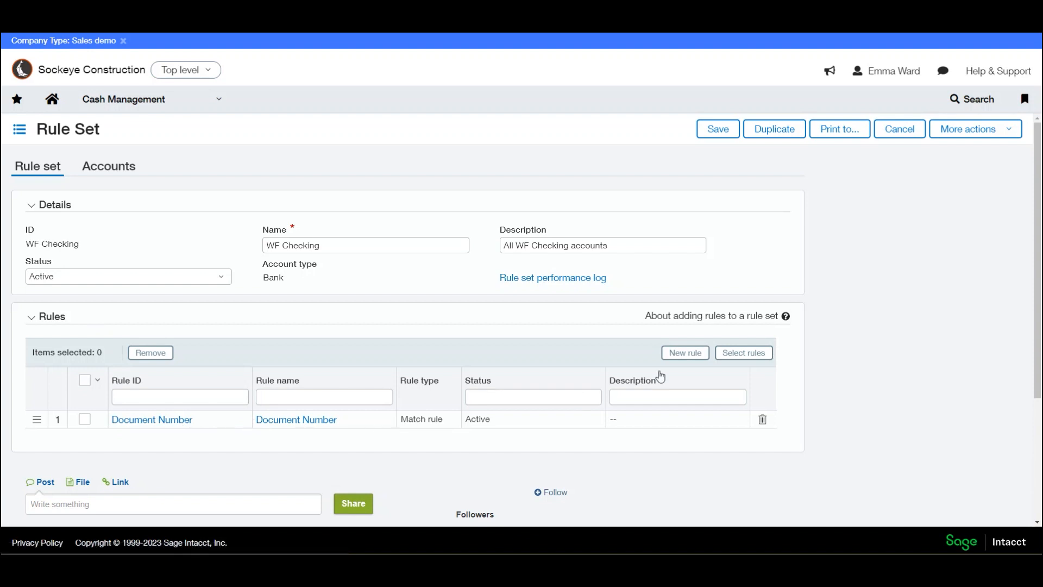
{"action": "left_click", "coordinate": [737, 355]}
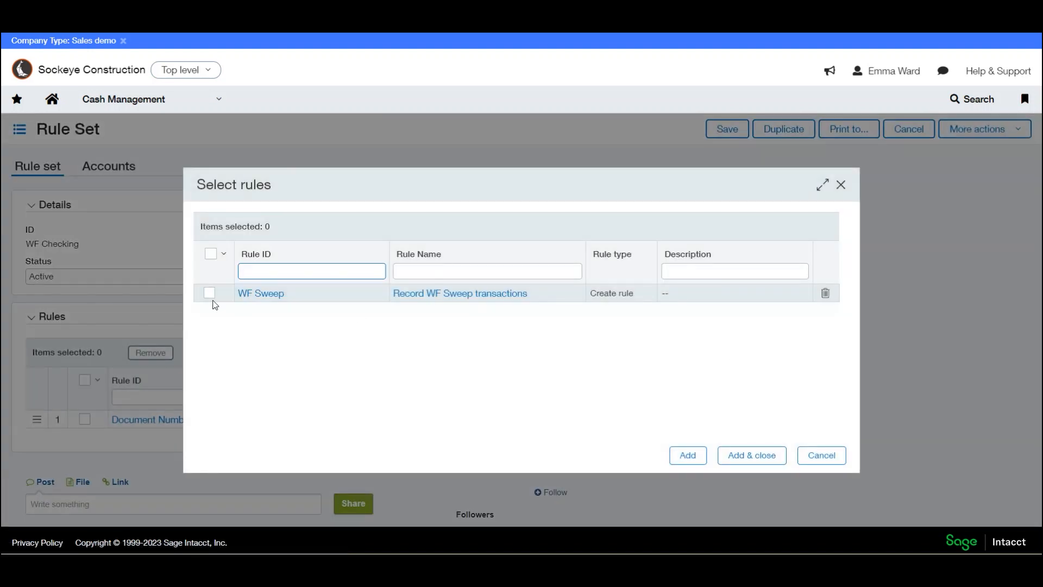
{"action": "left_click", "coordinate": [209, 292]}
{"action": "left_click", "coordinate": [744, 459]}
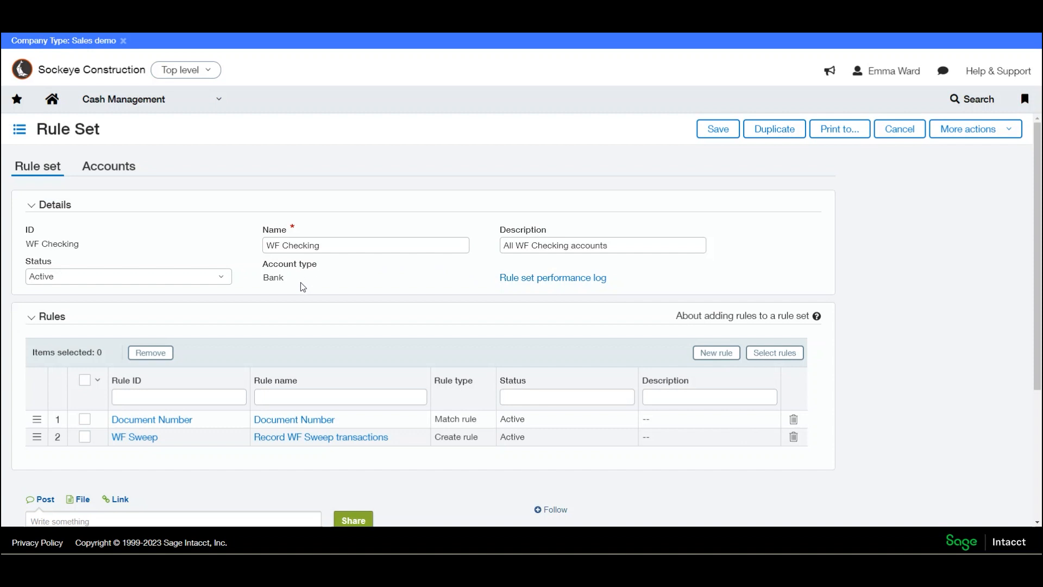
{"action": "left_click", "coordinate": [722, 132]}
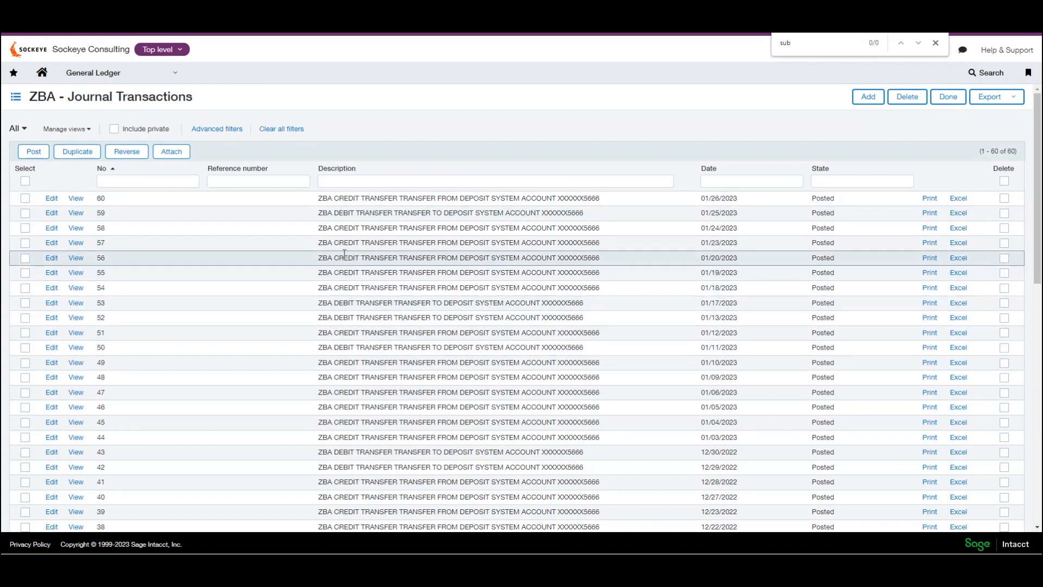
- View the 01/26/2023 transaction in the ZBA journal, check its description and the rule that created it, and close it
{"action": "left_click_drag", "start_coordinate": [319, 200], "coordinate": [598, 195]}
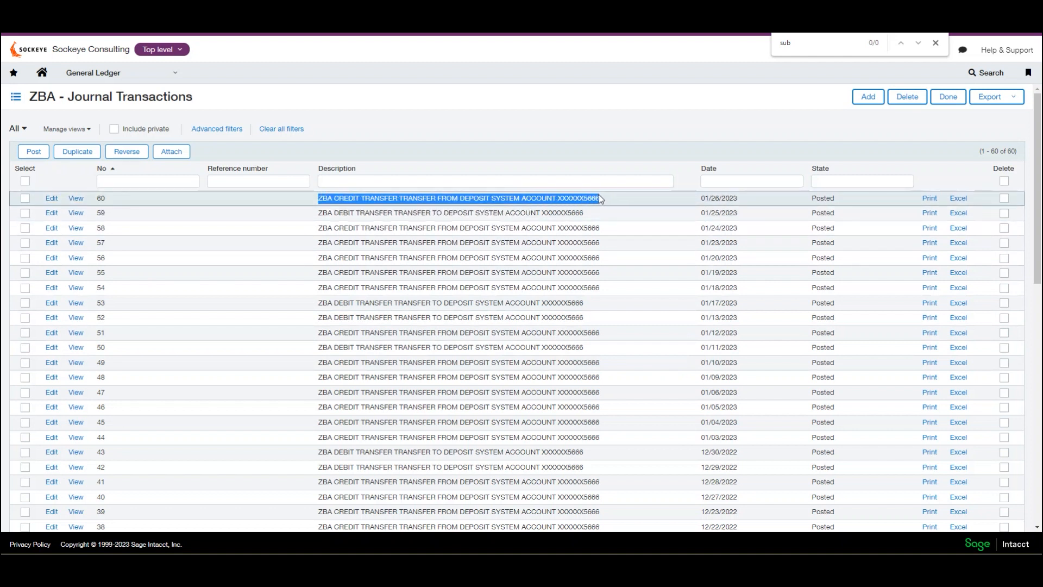
{"action": "left_click", "coordinate": [78, 199]}
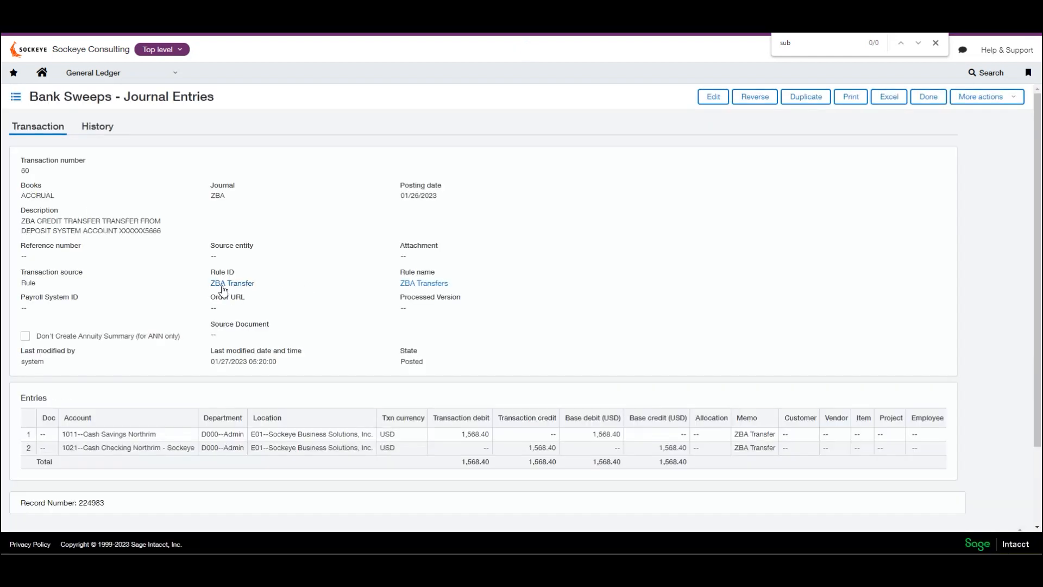
{"action": "left_click_drag", "start_coordinate": [398, 269], "coordinate": [444, 275]}
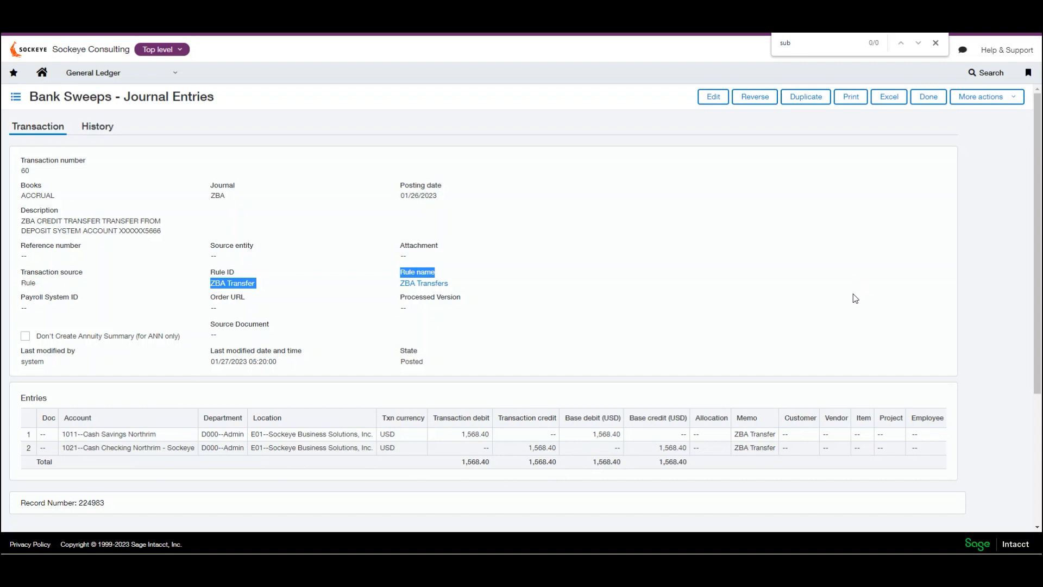
{"action": "left_click", "coordinate": [928, 97]}
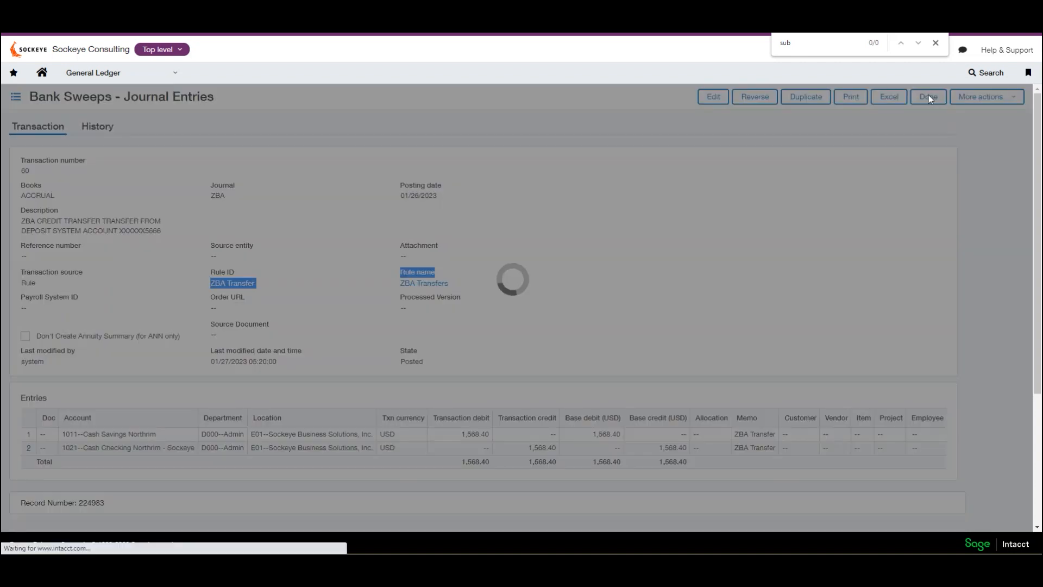